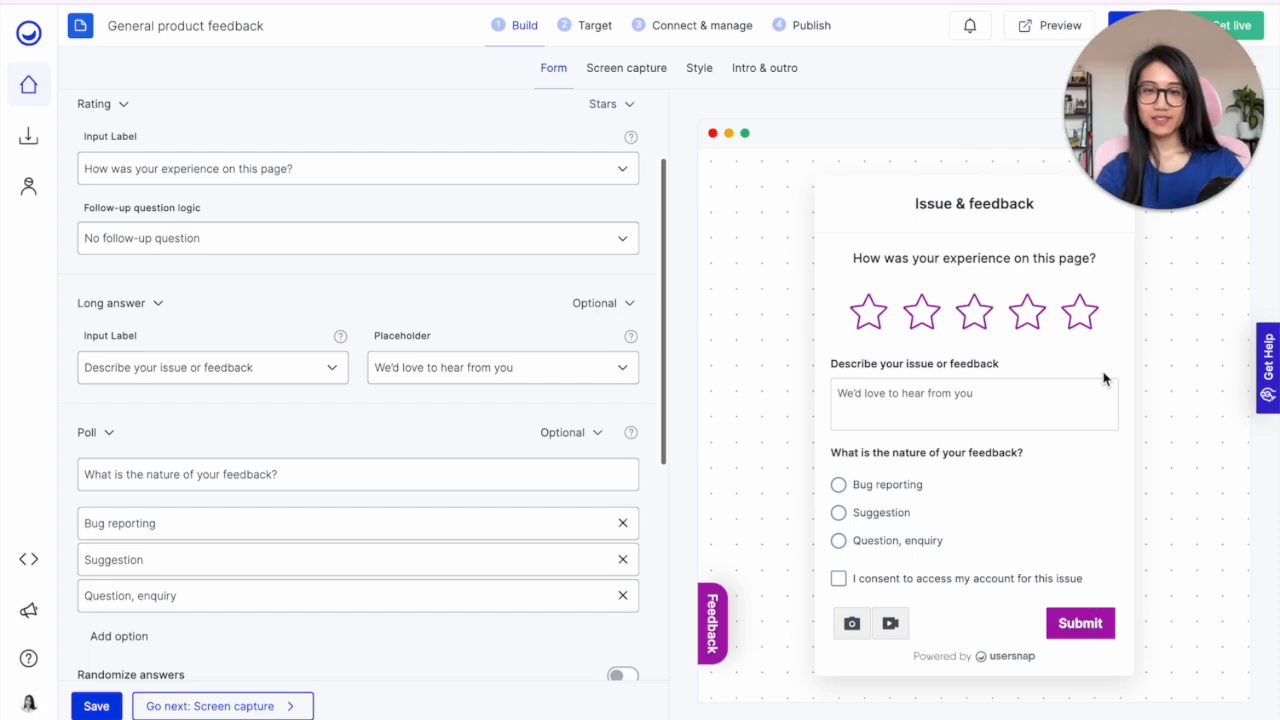
- Start a bug report from the help widget and highlight the area around the Placeholder field
left_click(1268, 385)
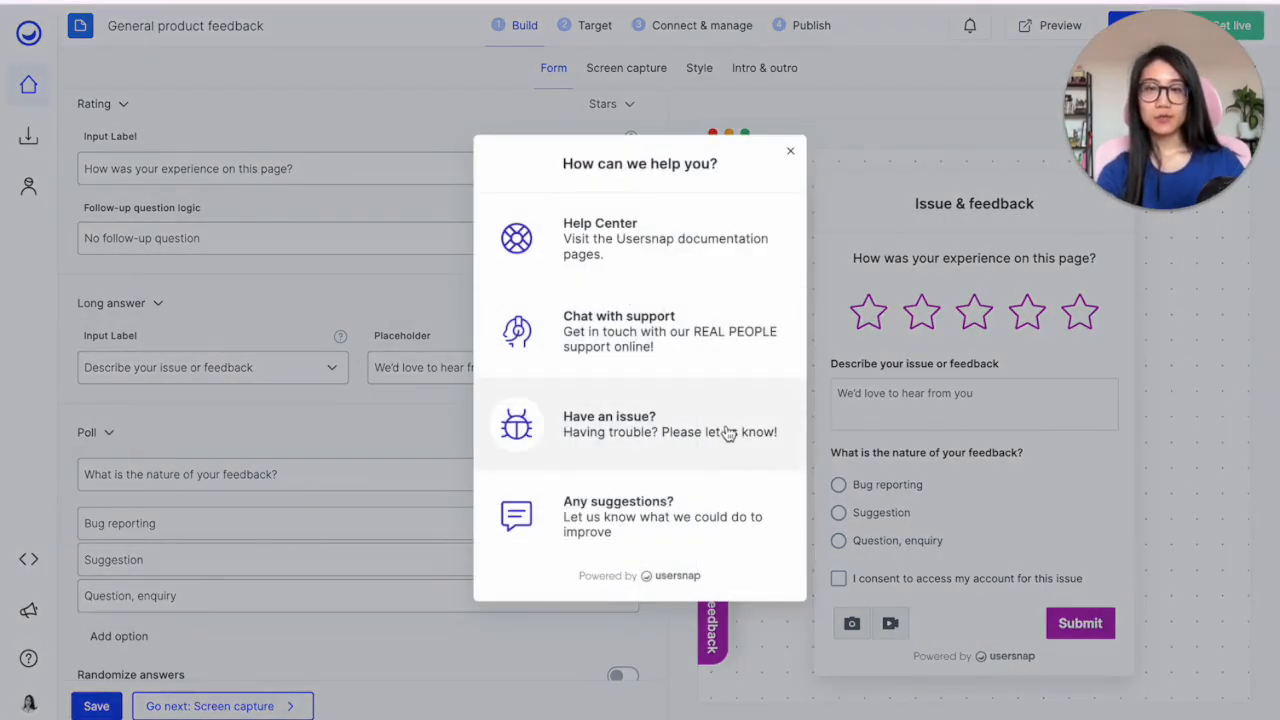
left_click(727, 444)
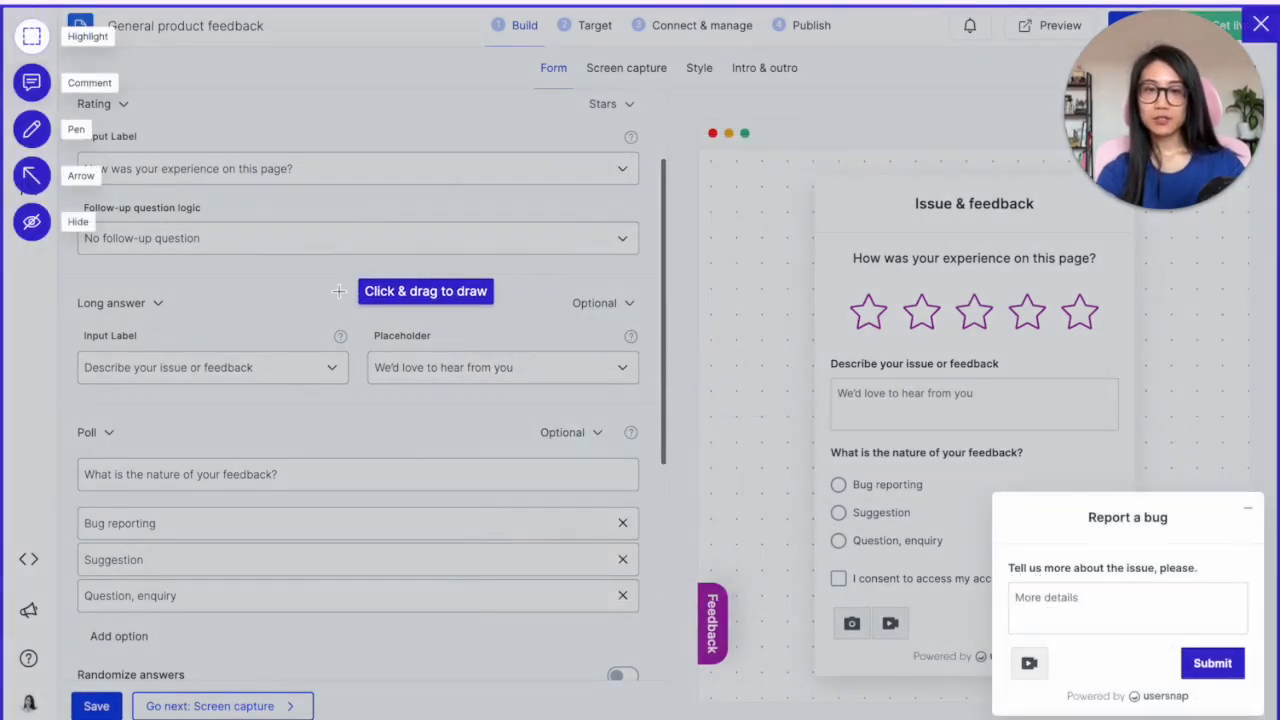
left_click_drag(341, 289, 736, 443)
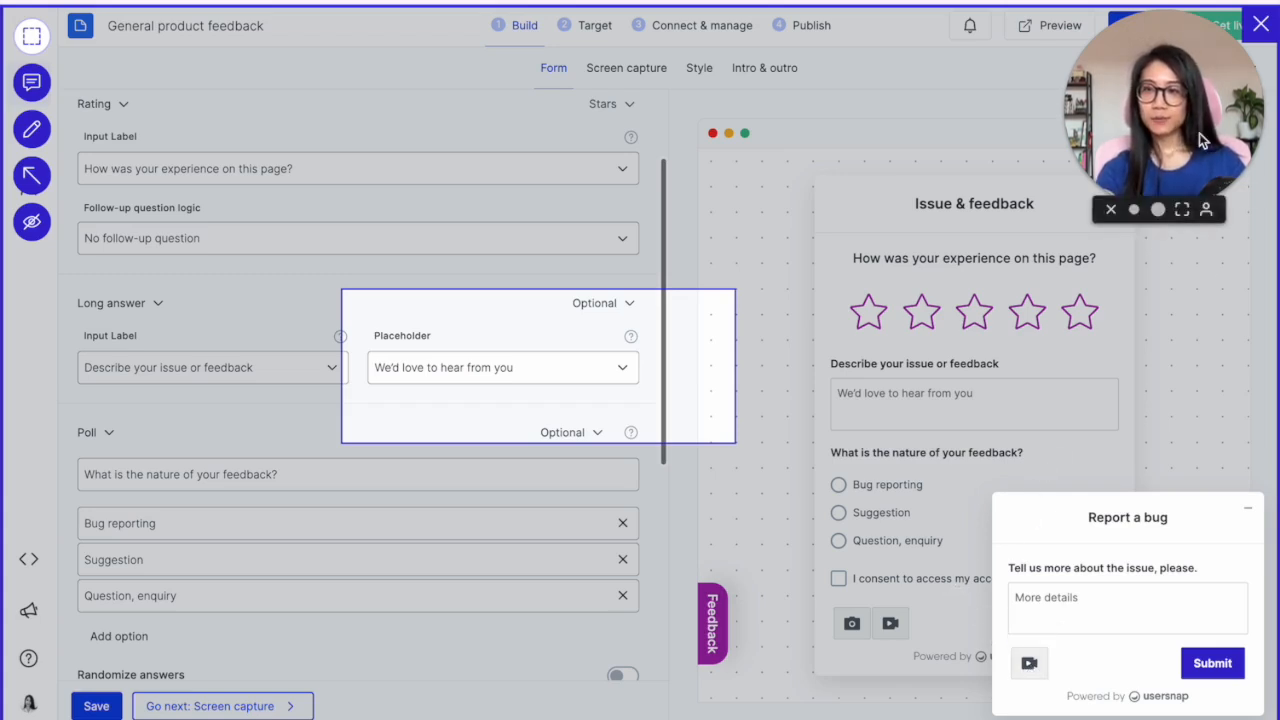
left_click_drag(1192, 127, 1104, 167)
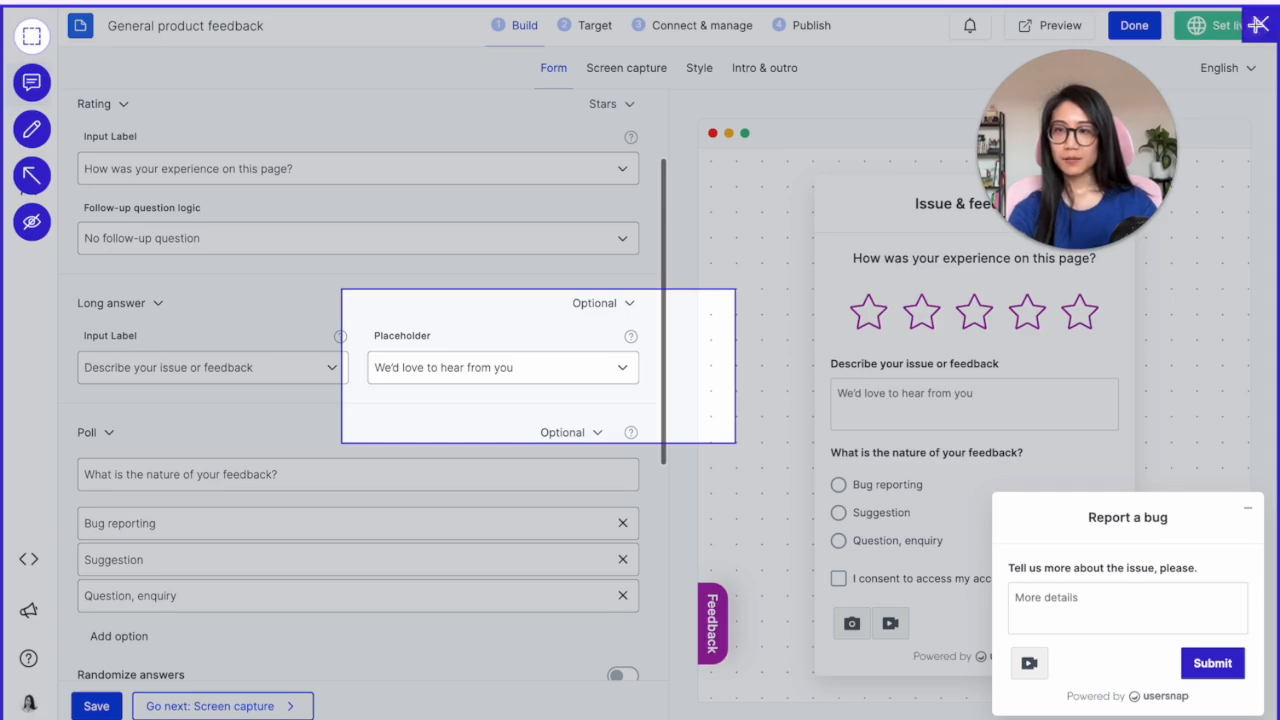
left_click(1259, 24)
- Open the suggestions form from the help widget, look over its fields and close it
left_click(1267, 367)
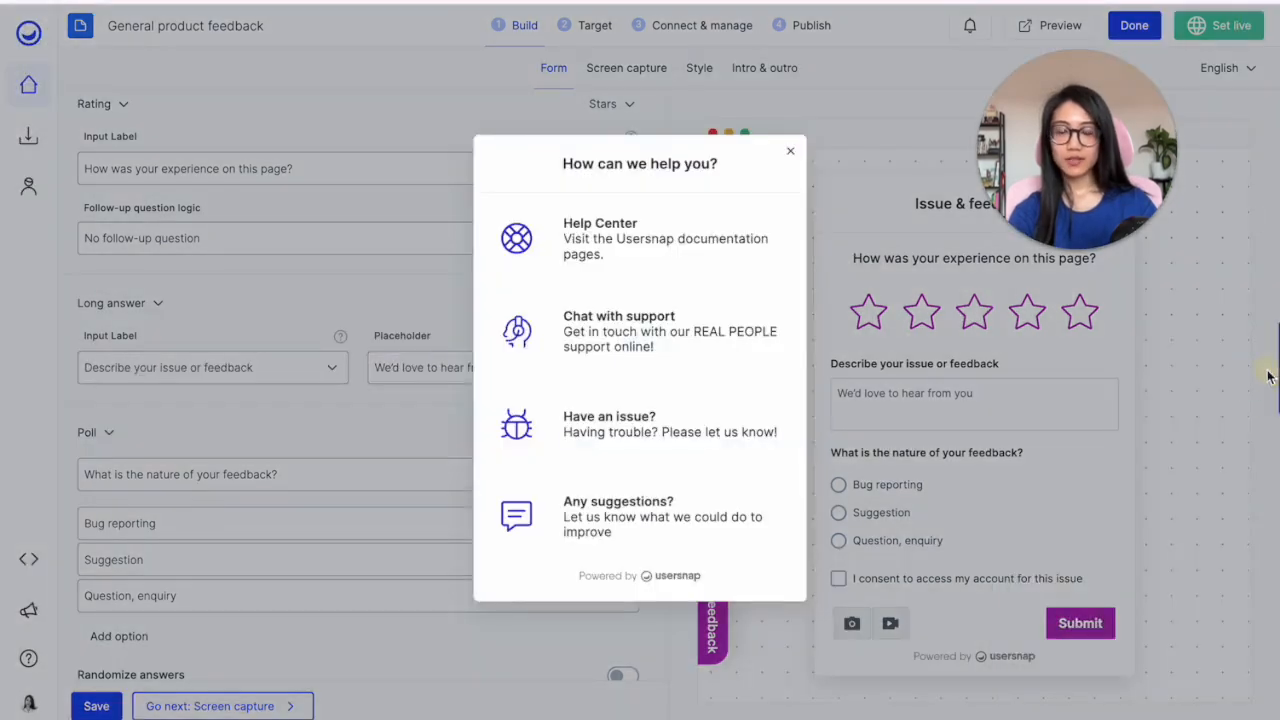
left_click(655, 537)
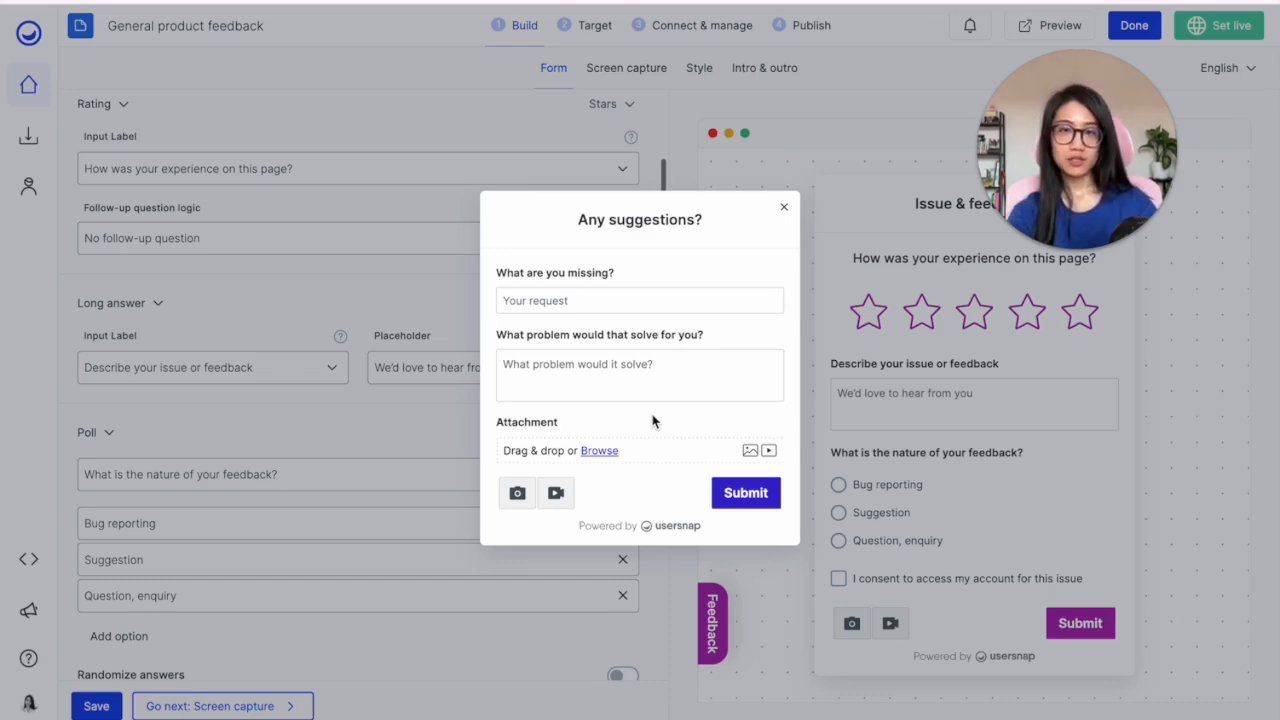
left_click(786, 207)
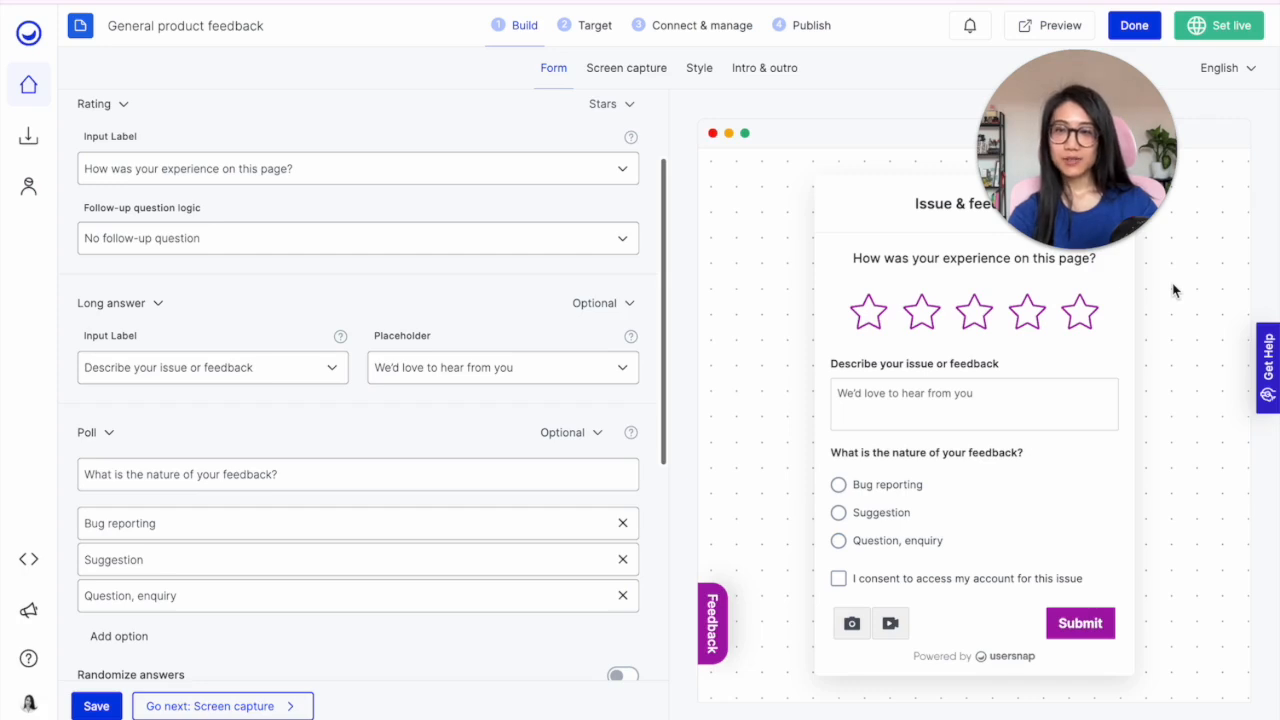
mouse_move(1116, 221)
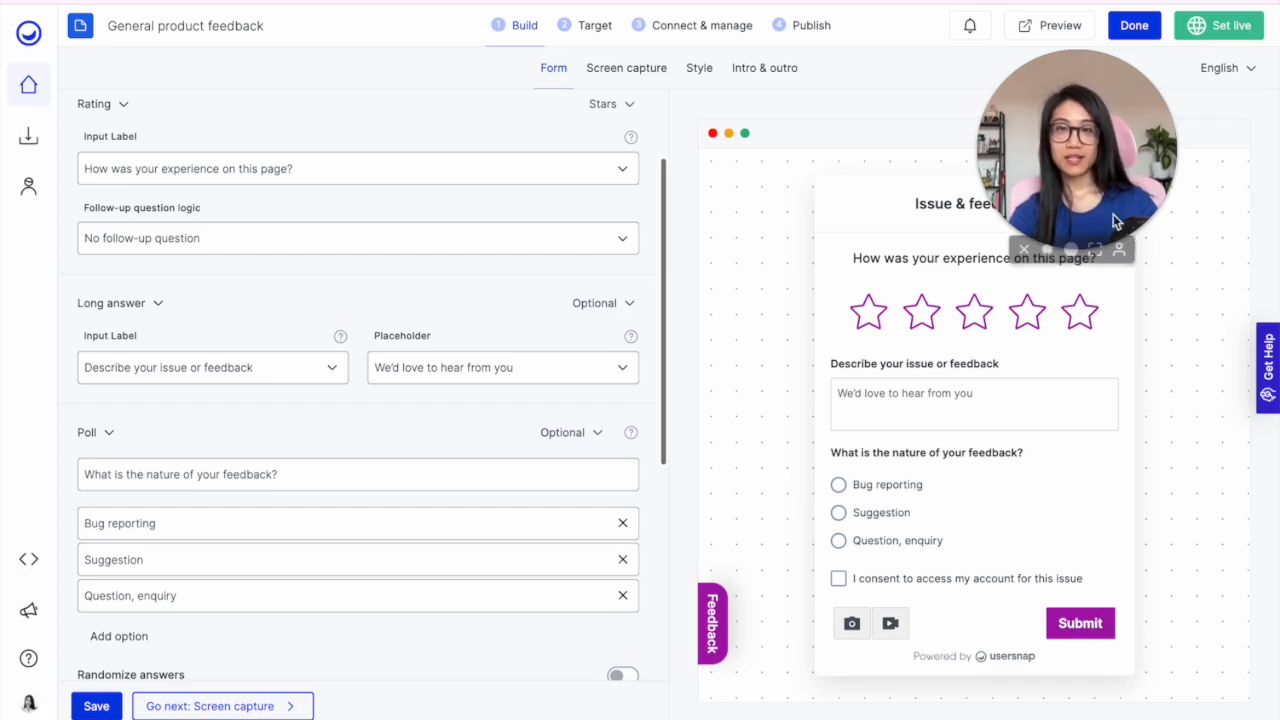
left_click_drag(1115, 178, 1193, 149)
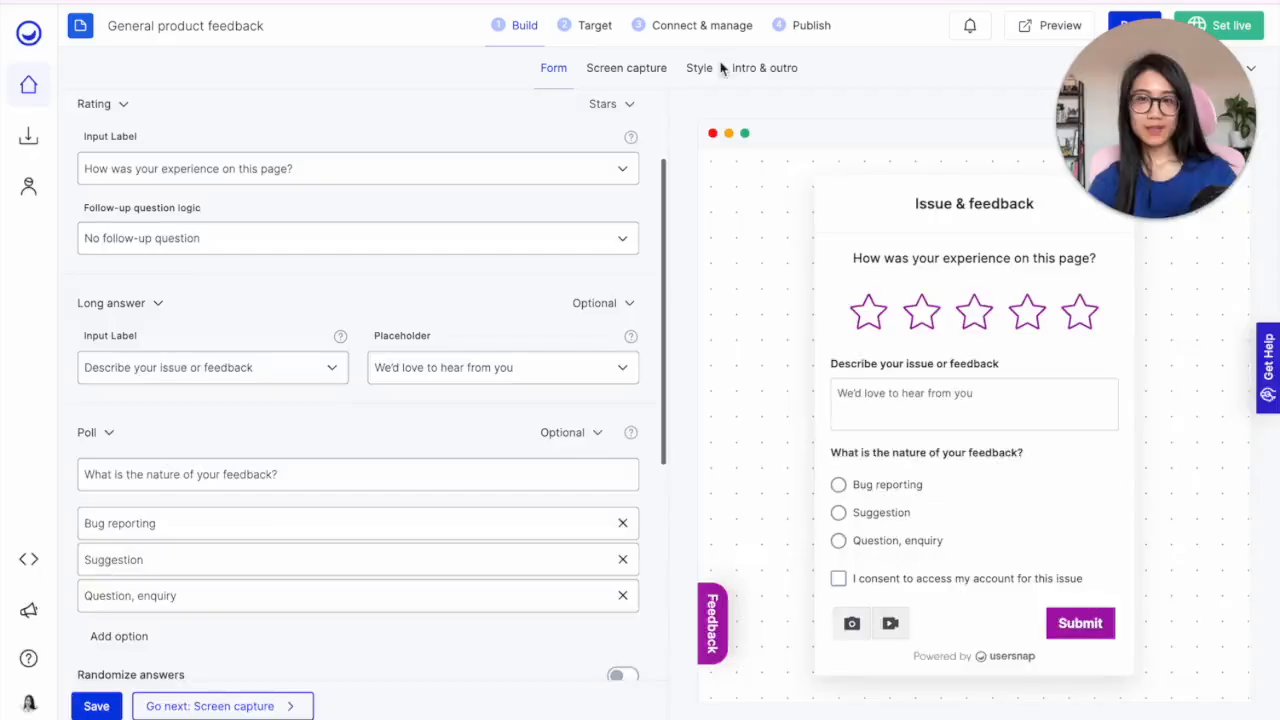
- Open the active Linear integration's settings and review its fields down to the status sync and automation options
left_click(696, 35)
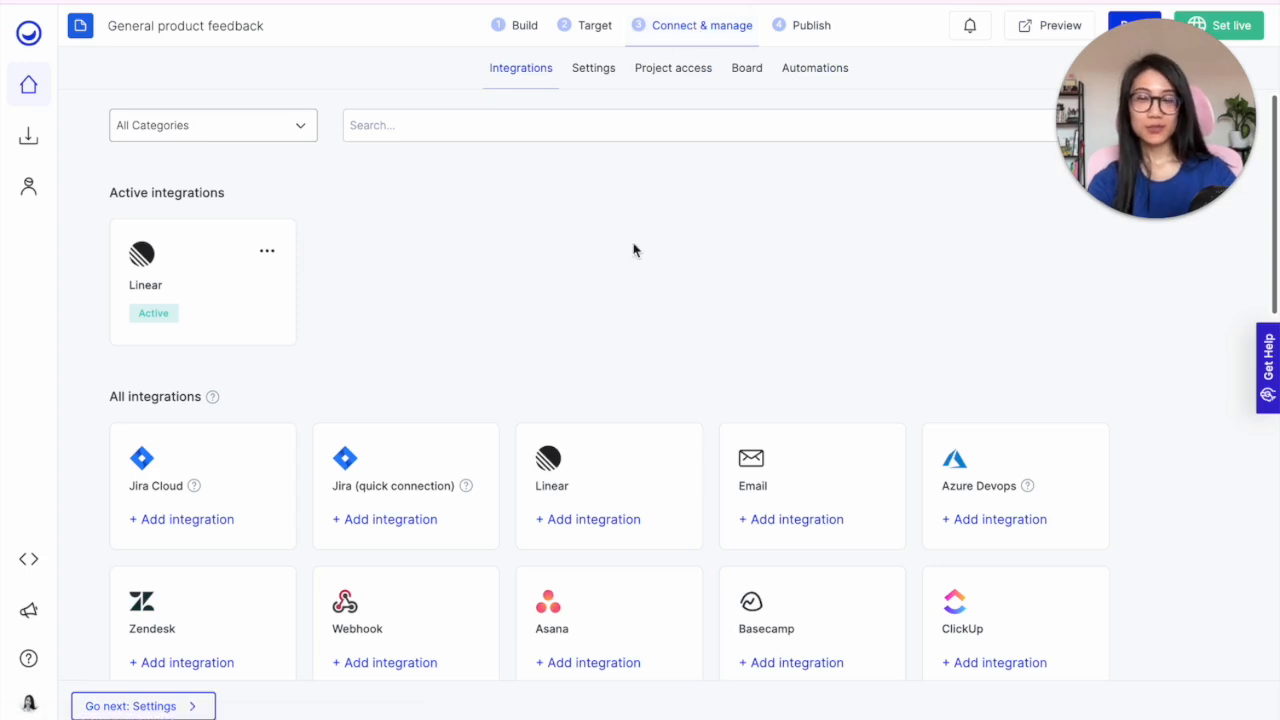
left_click(267, 255)
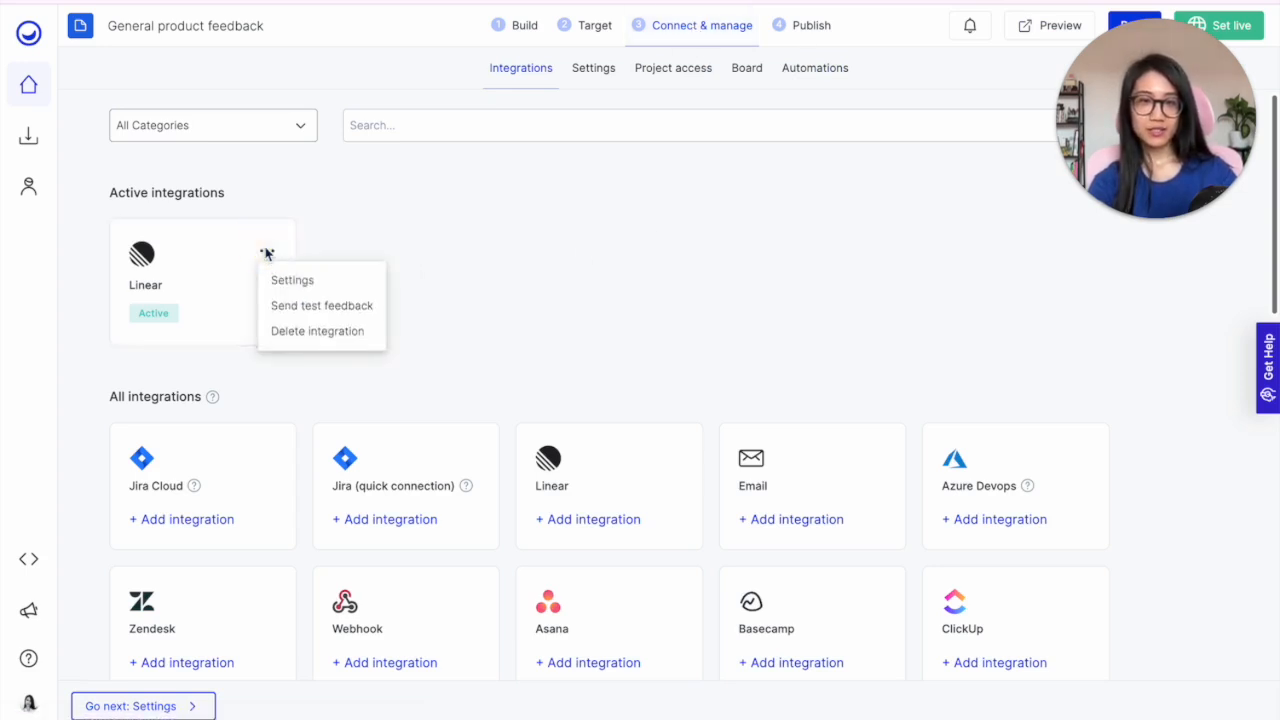
left_click(288, 280)
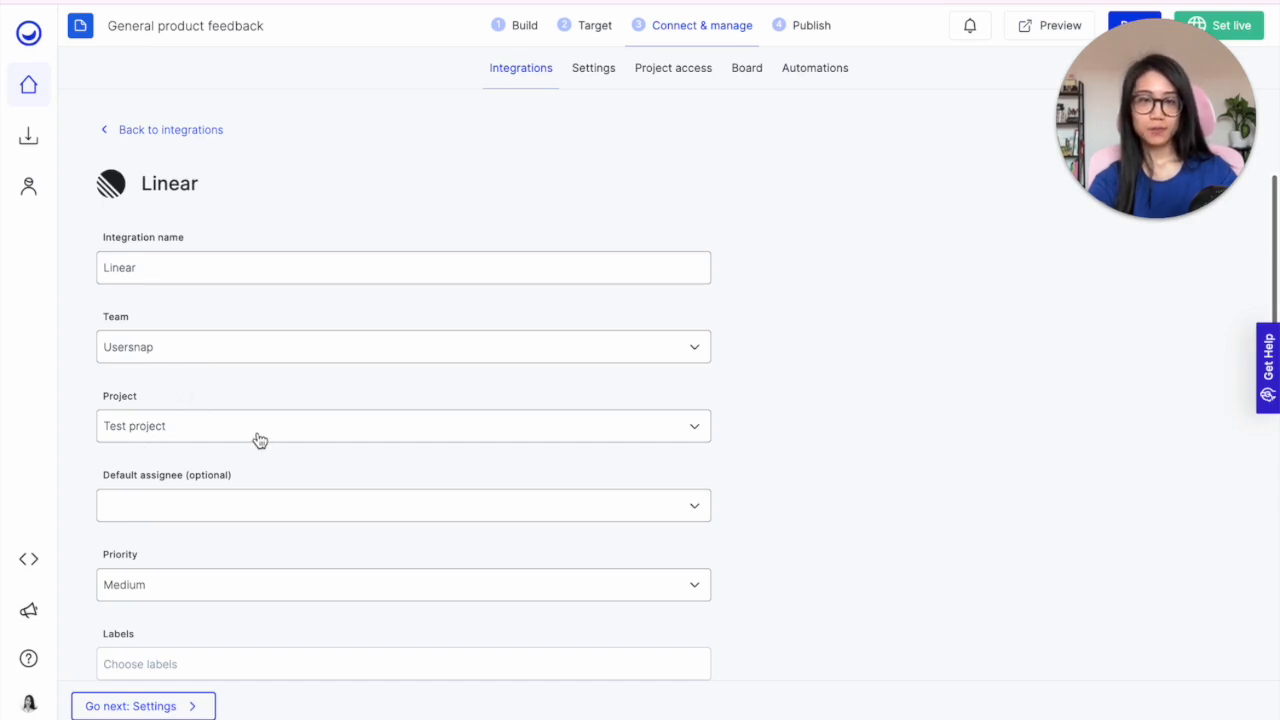
scroll(259, 440, "down", 4)
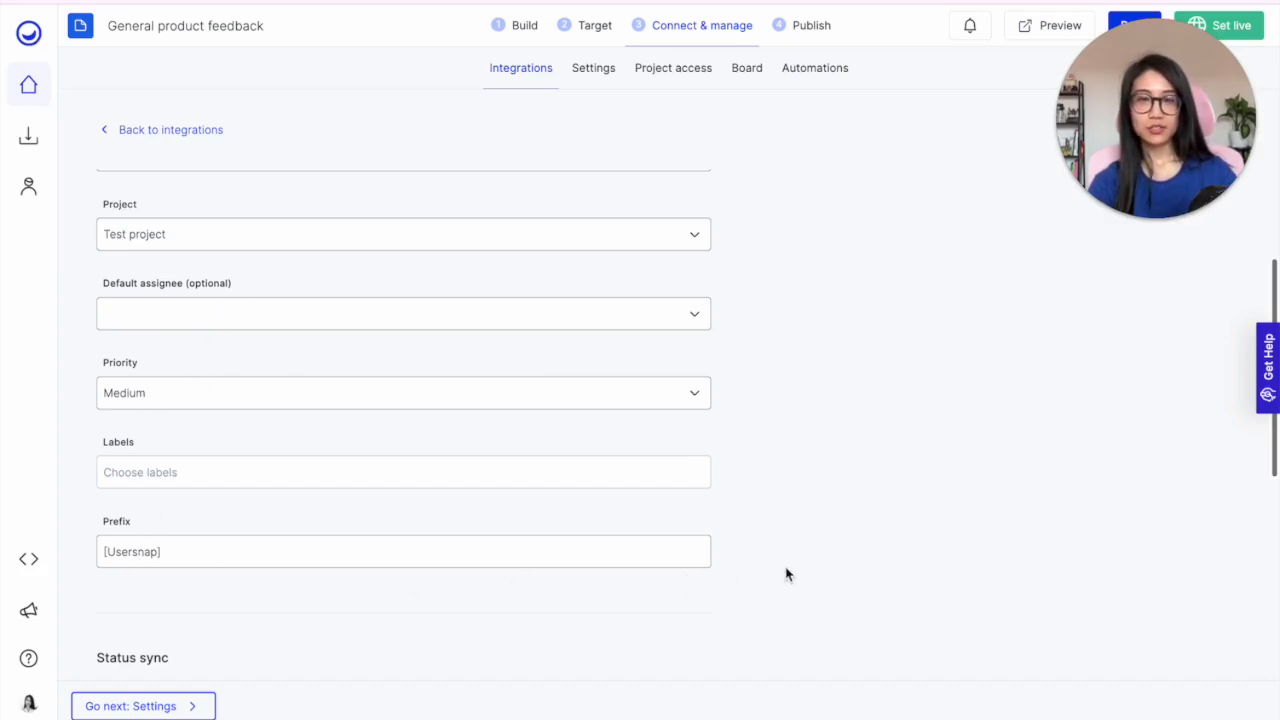
scroll(786, 574, "down", 8)
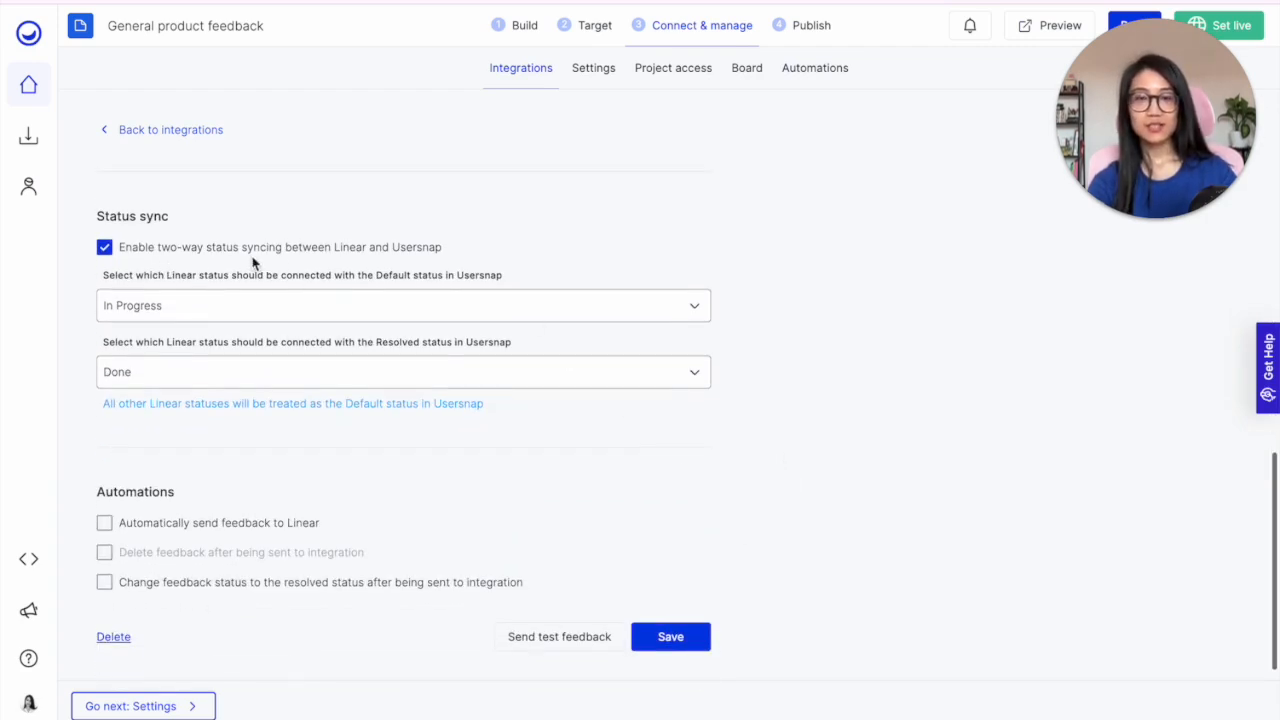
- Examine which Linear statuses can be connected with the Default and Resolved statuses in the status sync settings
left_click(340, 315)
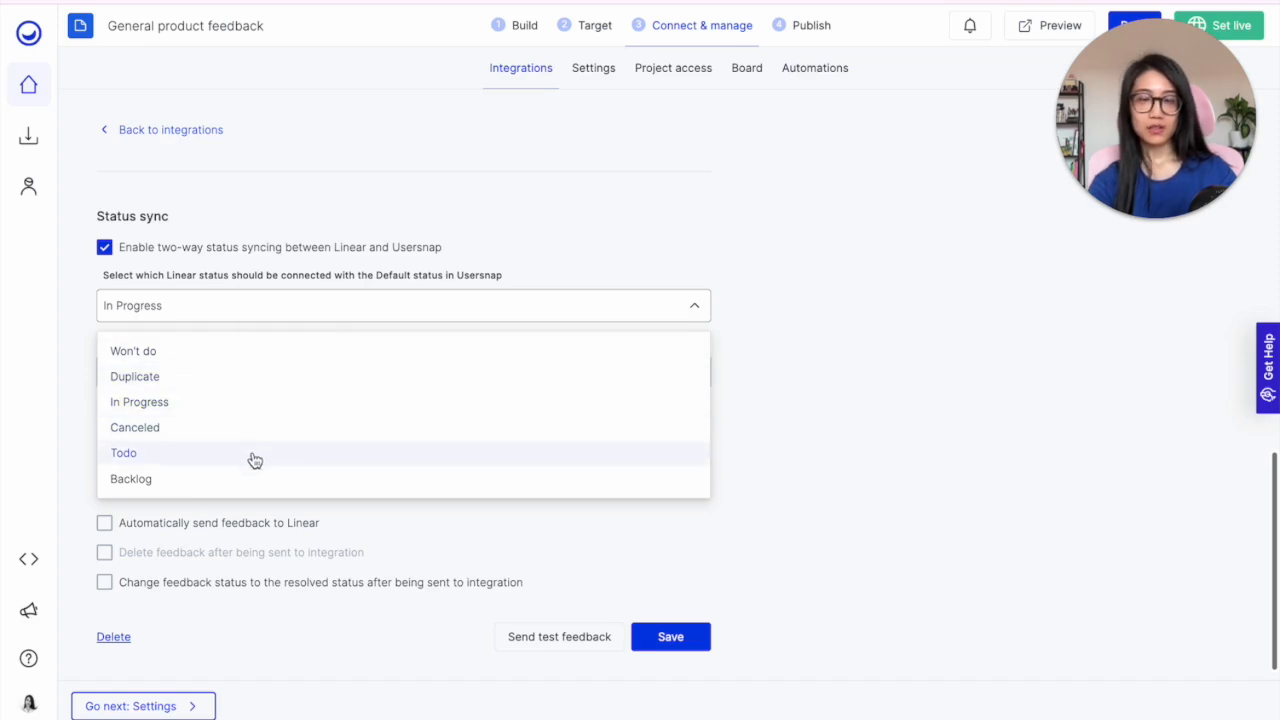
left_click(882, 404)
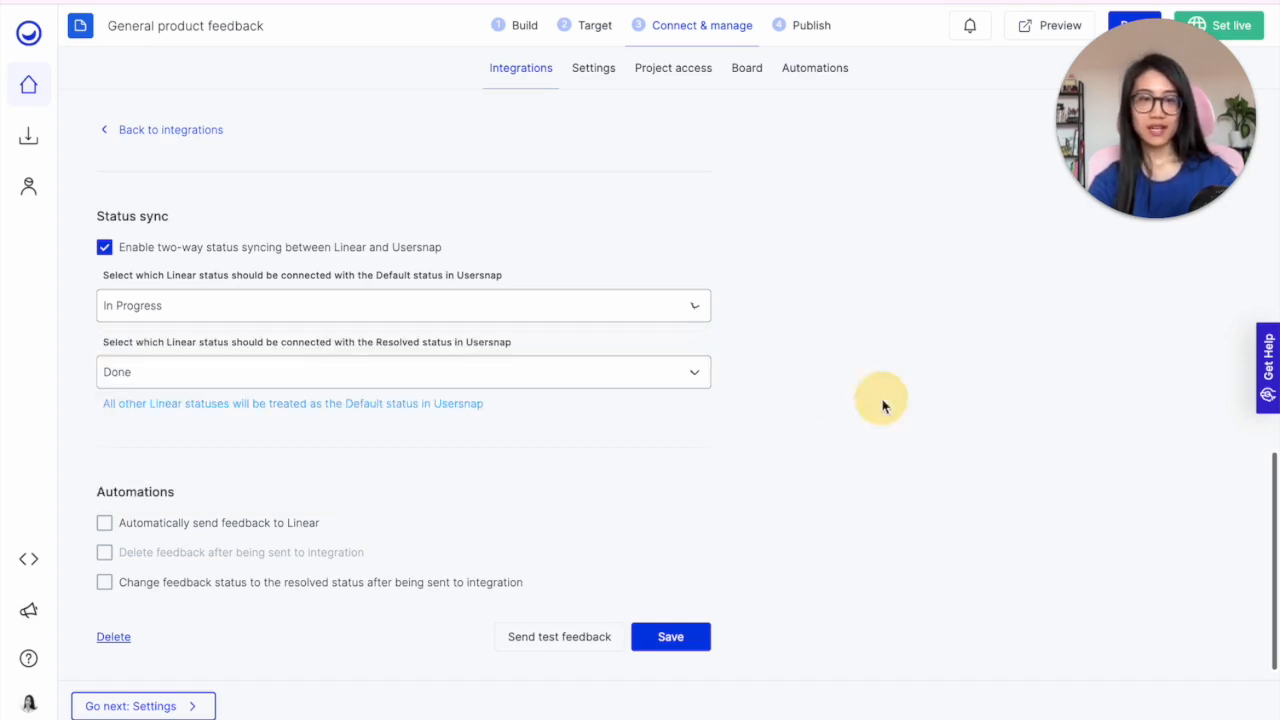
left_click(308, 373)
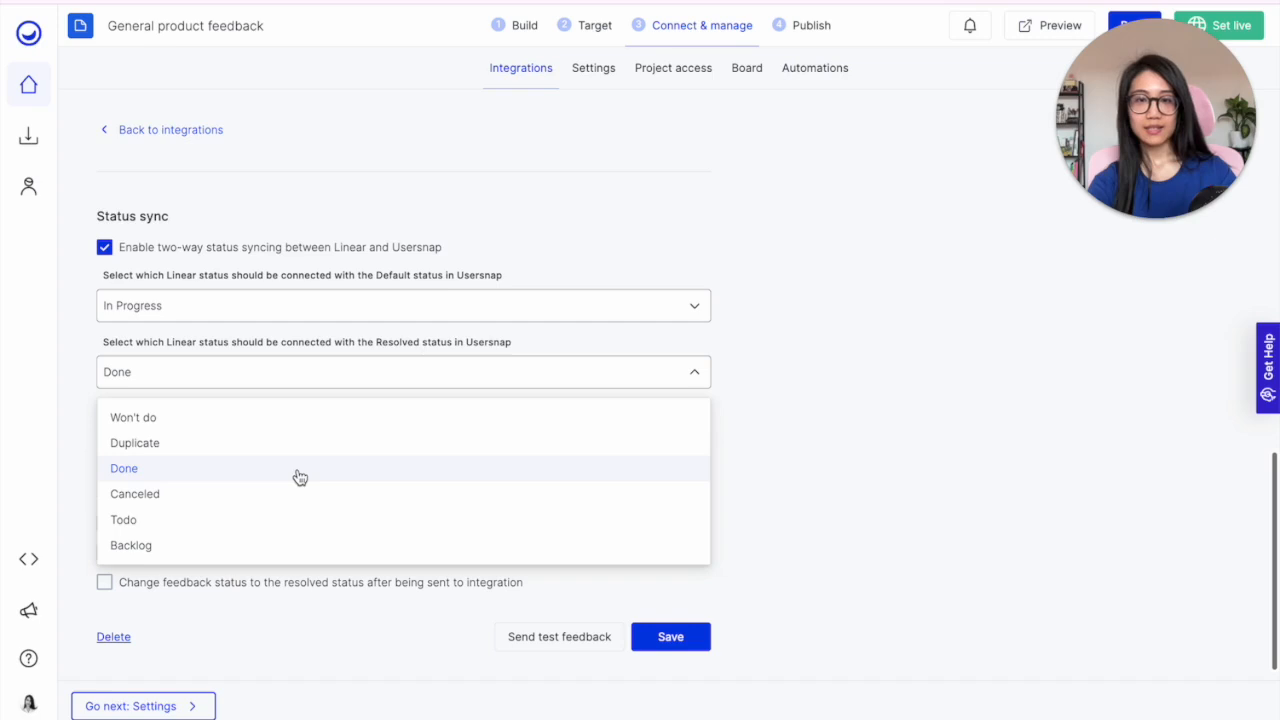
left_click(798, 436)
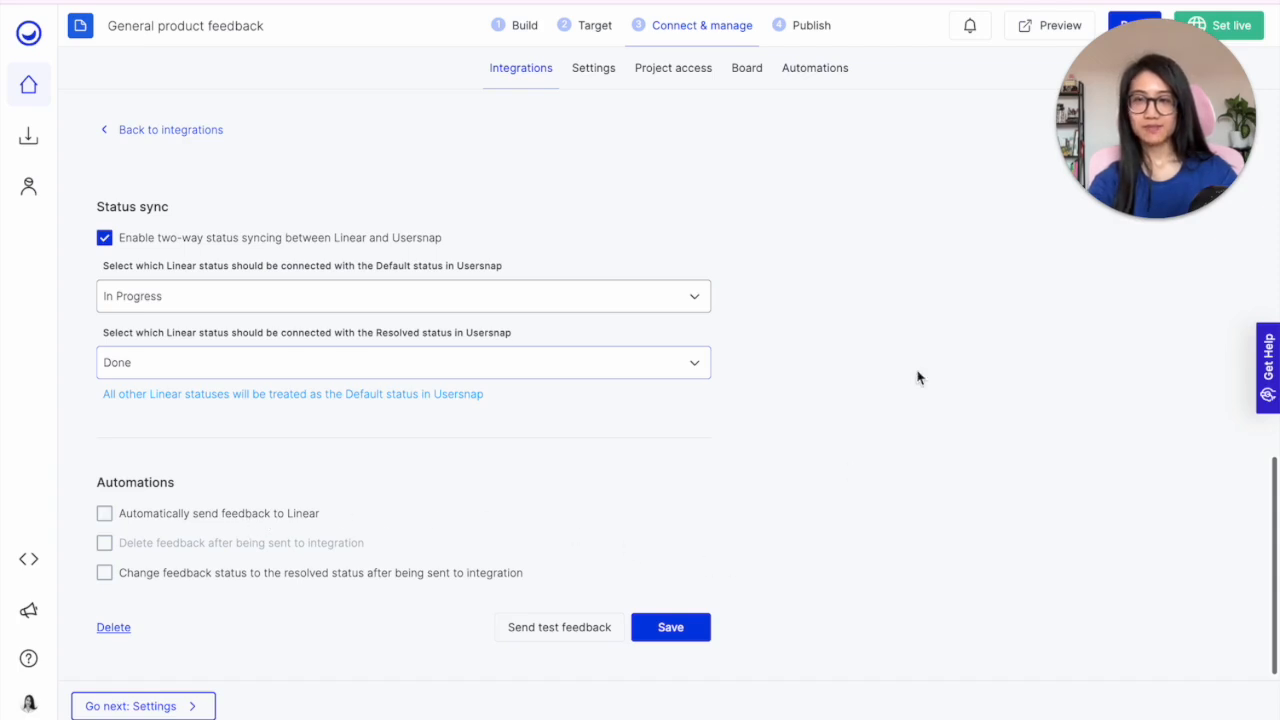
left_click_drag(1140, 160, 1117, 570)
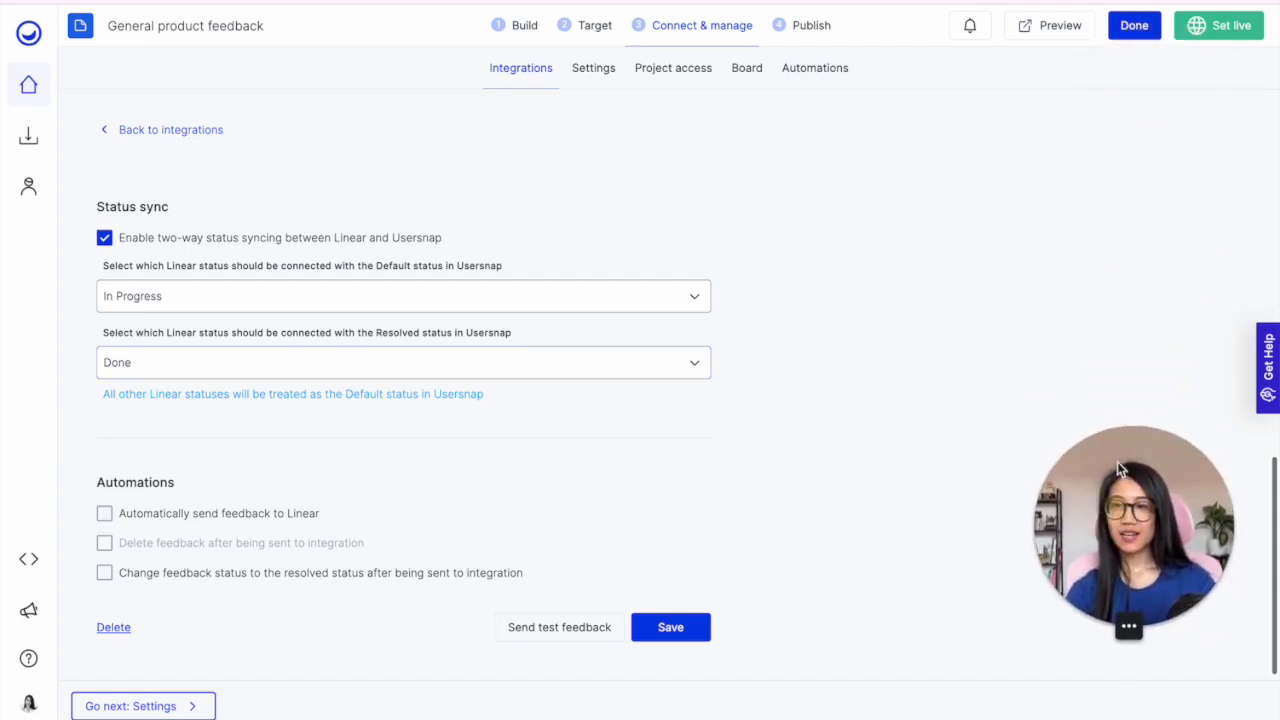
- Leave the project setup for the feedback list and view the detailed user data of the "linear integration" feedback
left_click(1134, 27)
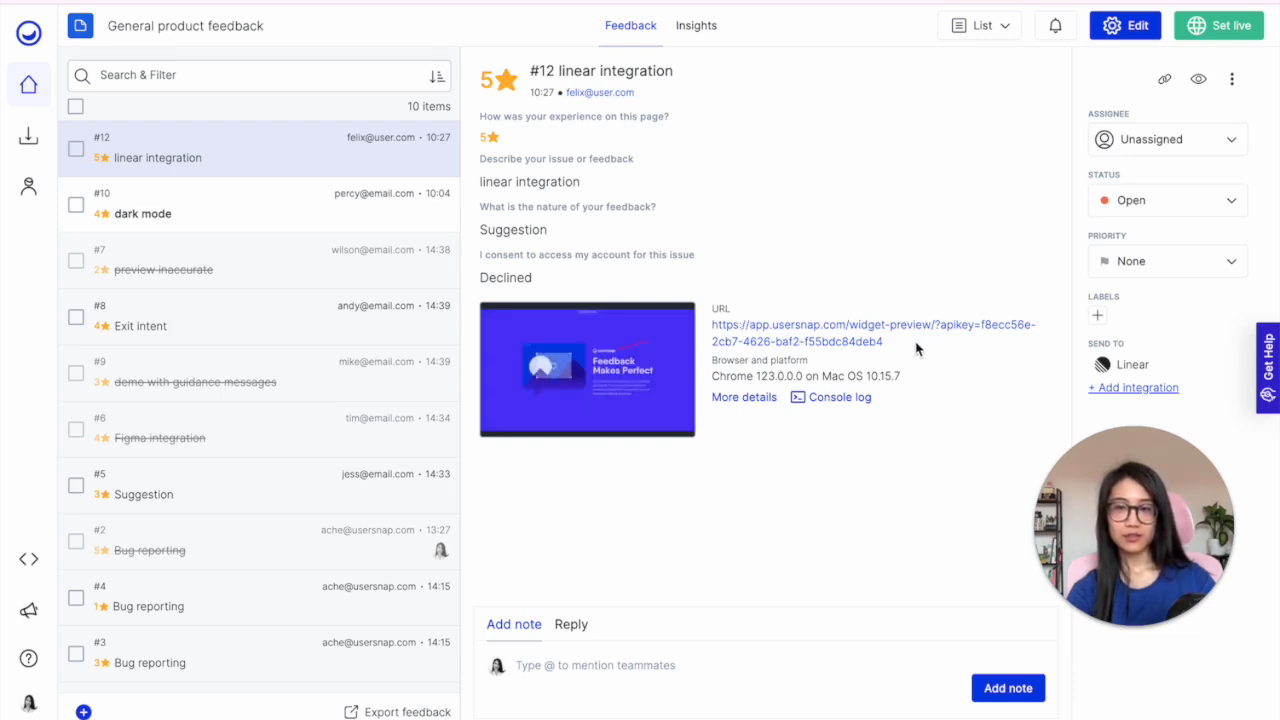
left_click(735, 400)
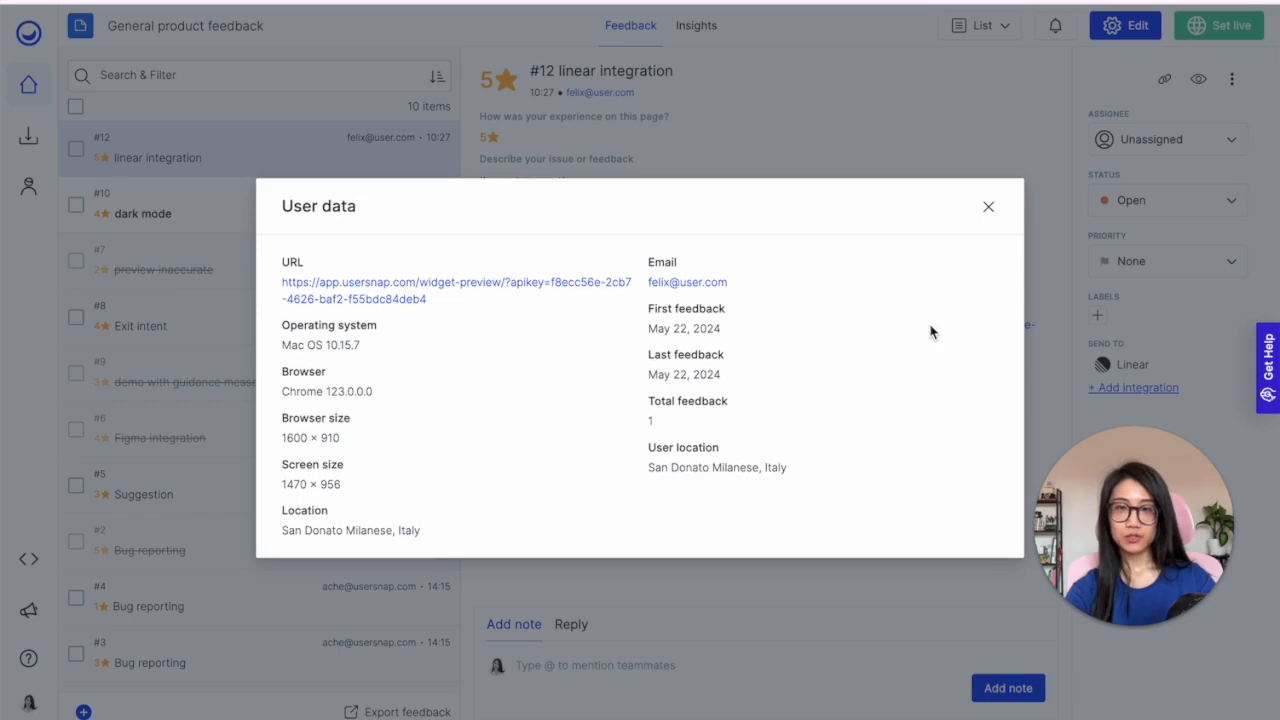
left_click(988, 206)
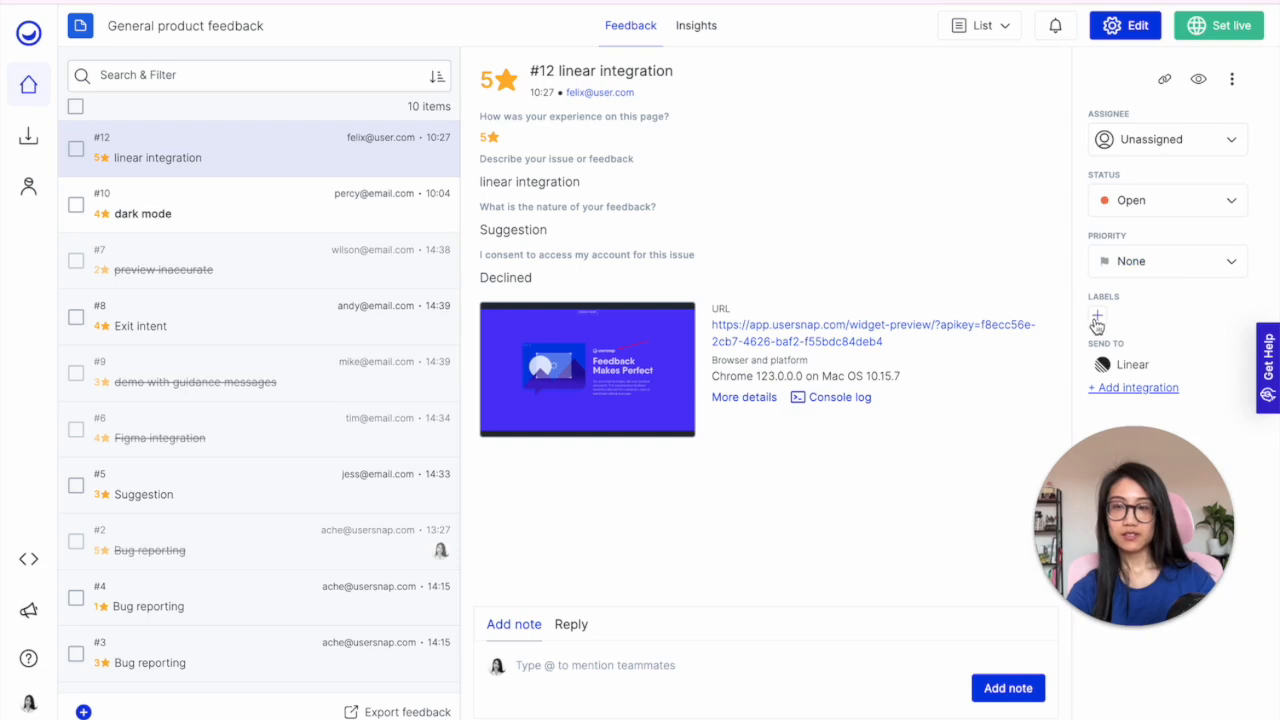
- Send the "linear integration" feedback to Linear, and open and review its issue there
left_click(1148, 376)
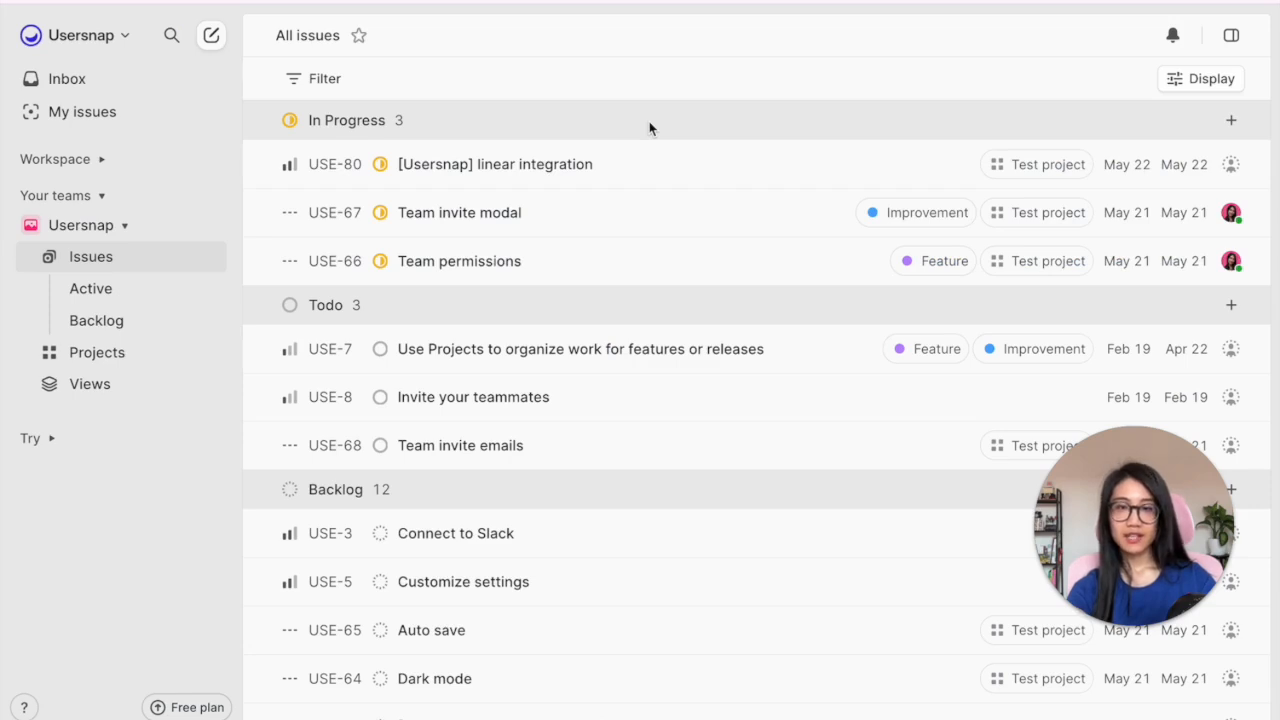
left_click(583, 173)
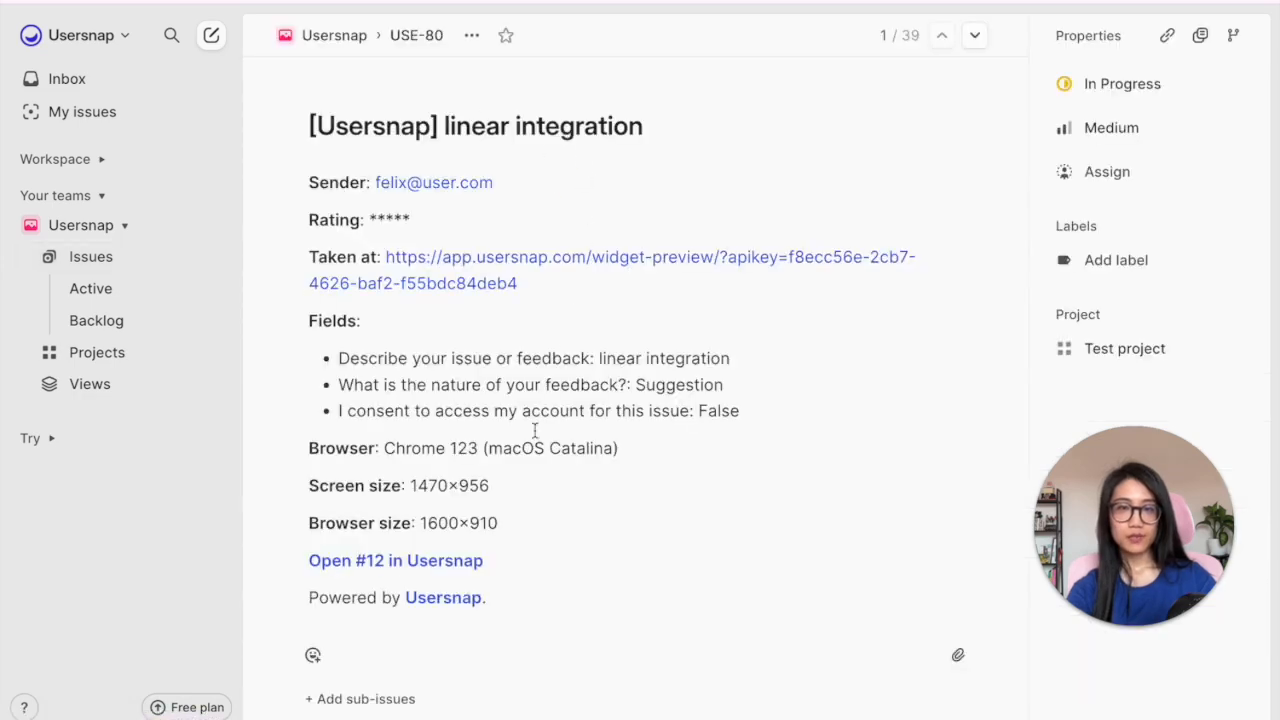
scroll(690, 538, "down", 1)
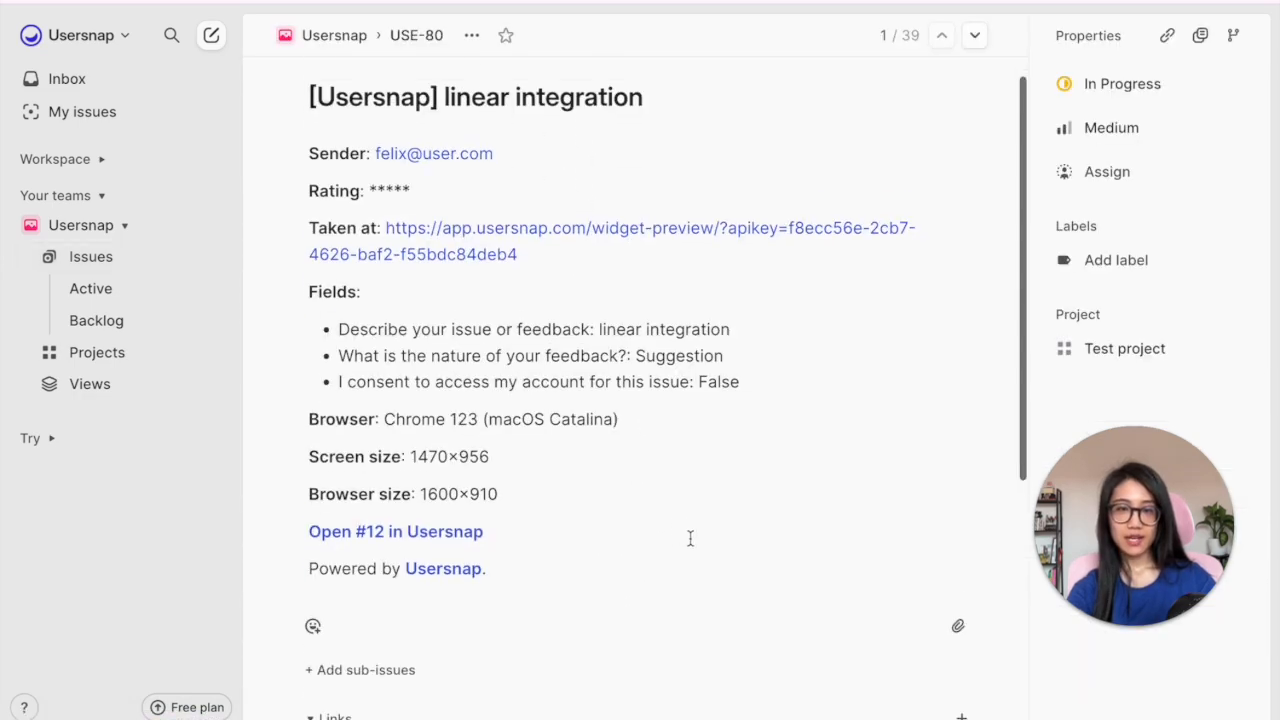
scroll(690, 538, "down", 2)
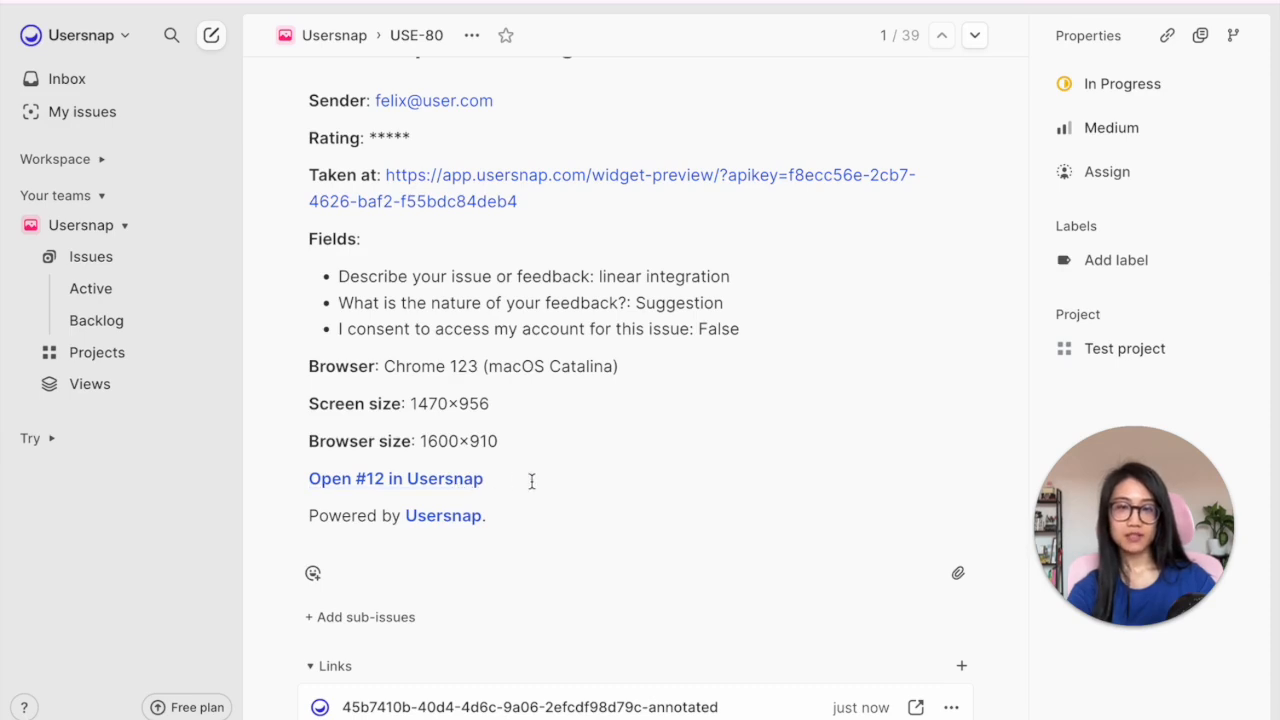
scroll(574, 491, "down", 5)
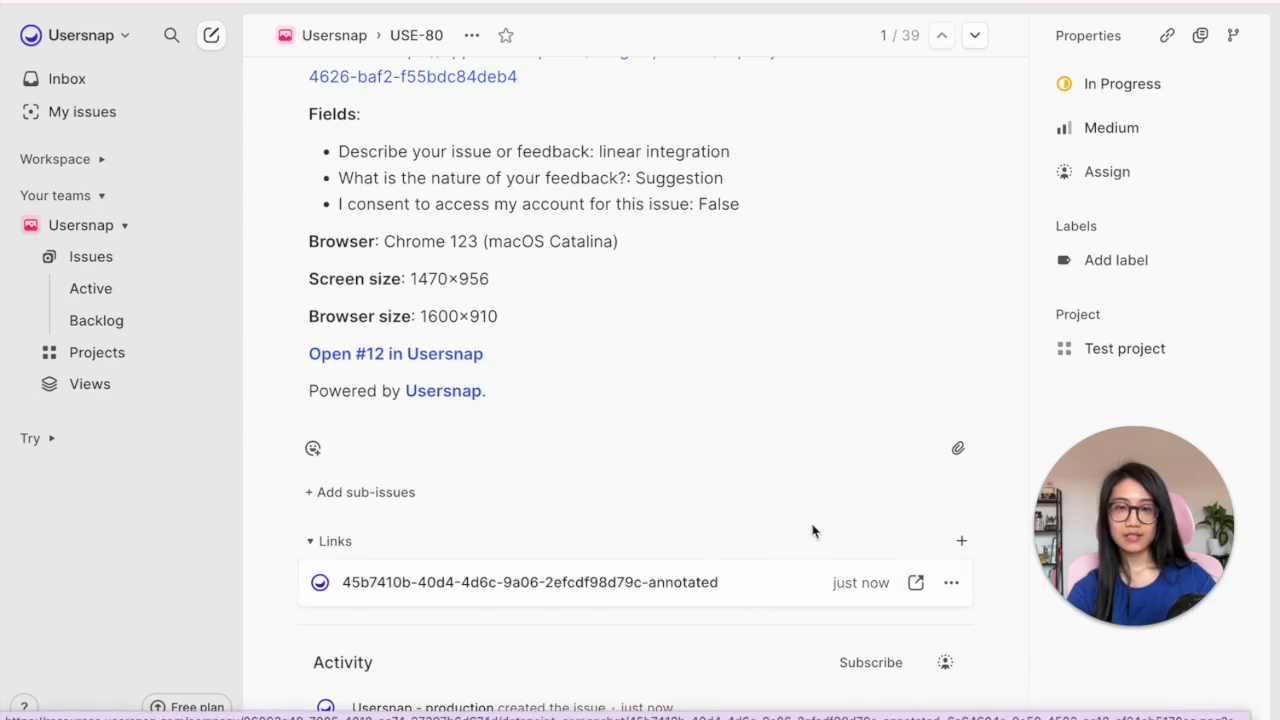
scroll(813, 530, "up", 5)
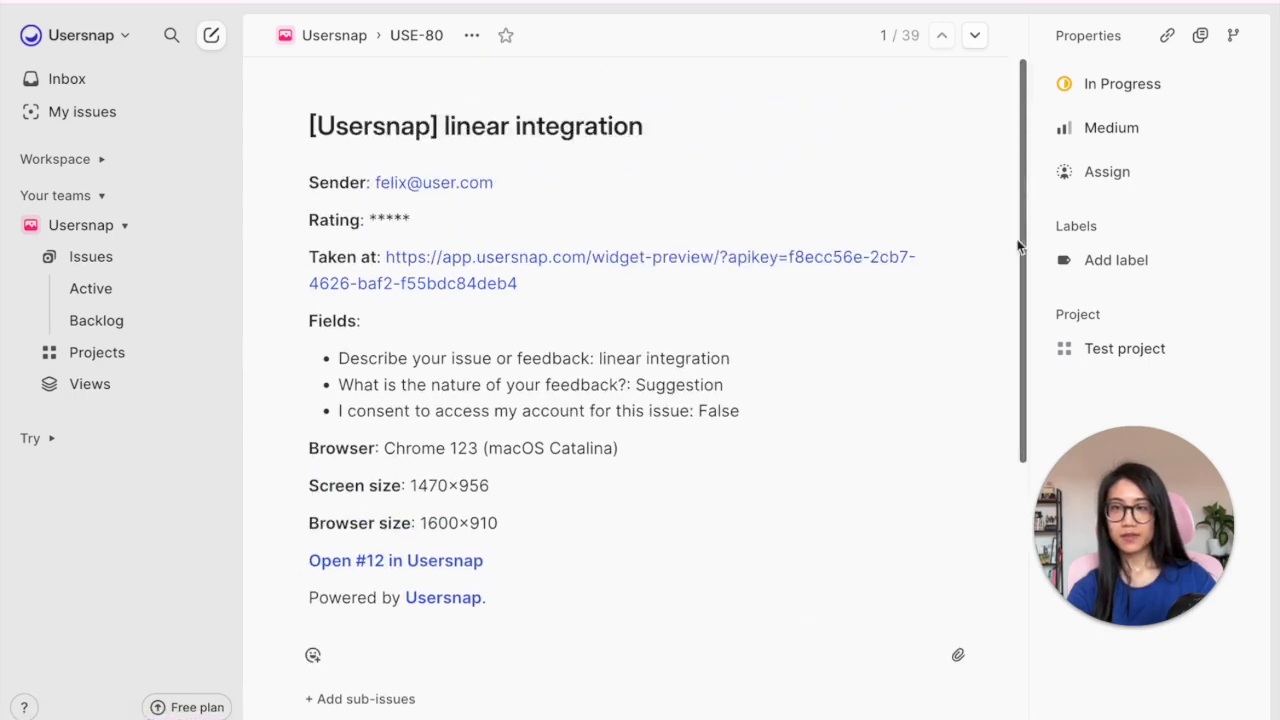
- Set the "[Usersnap] linear integration" issue's status to Done in Linear and switch back to Usersnap's feedback list
left_click(1122, 90)
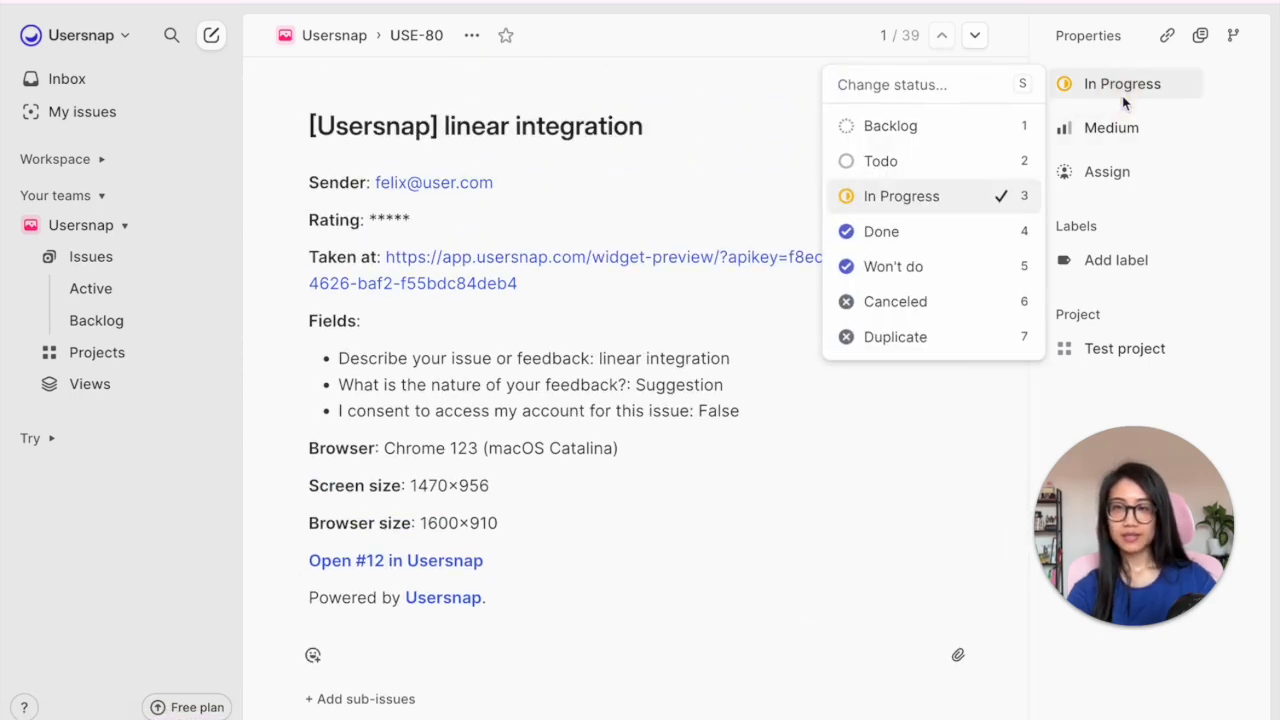
left_click(952, 237)
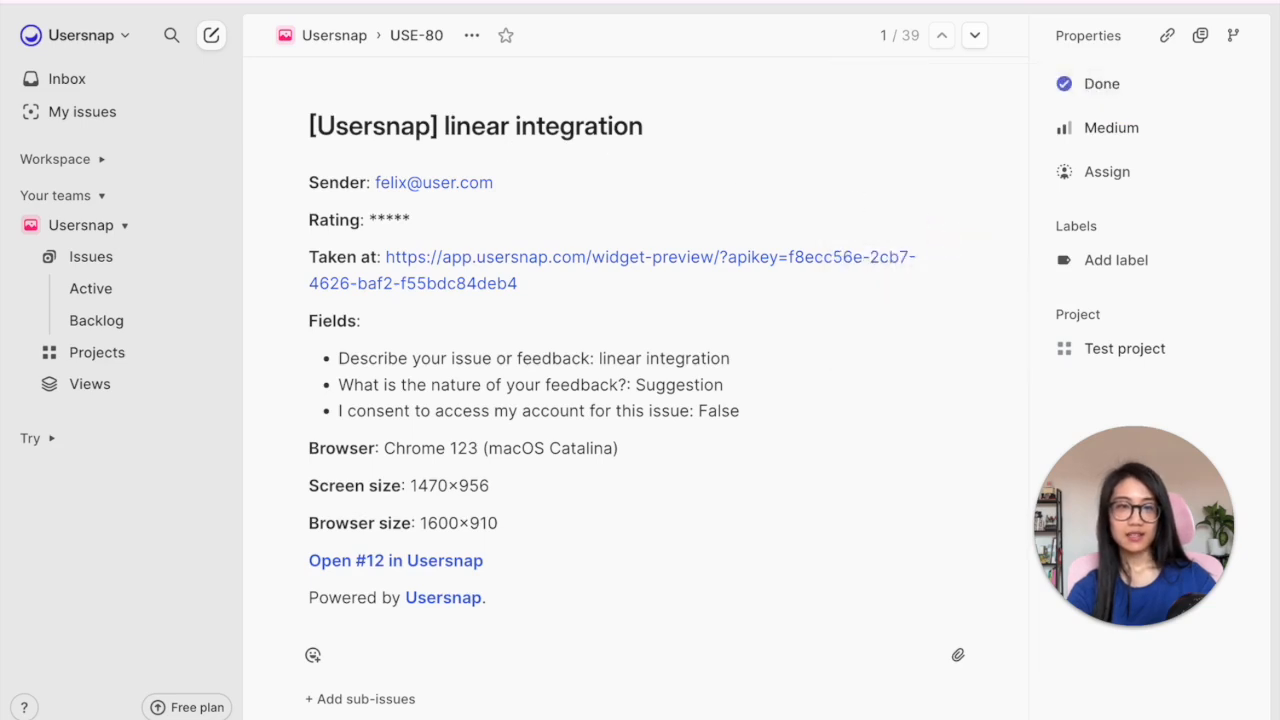
left_click(240, 2)
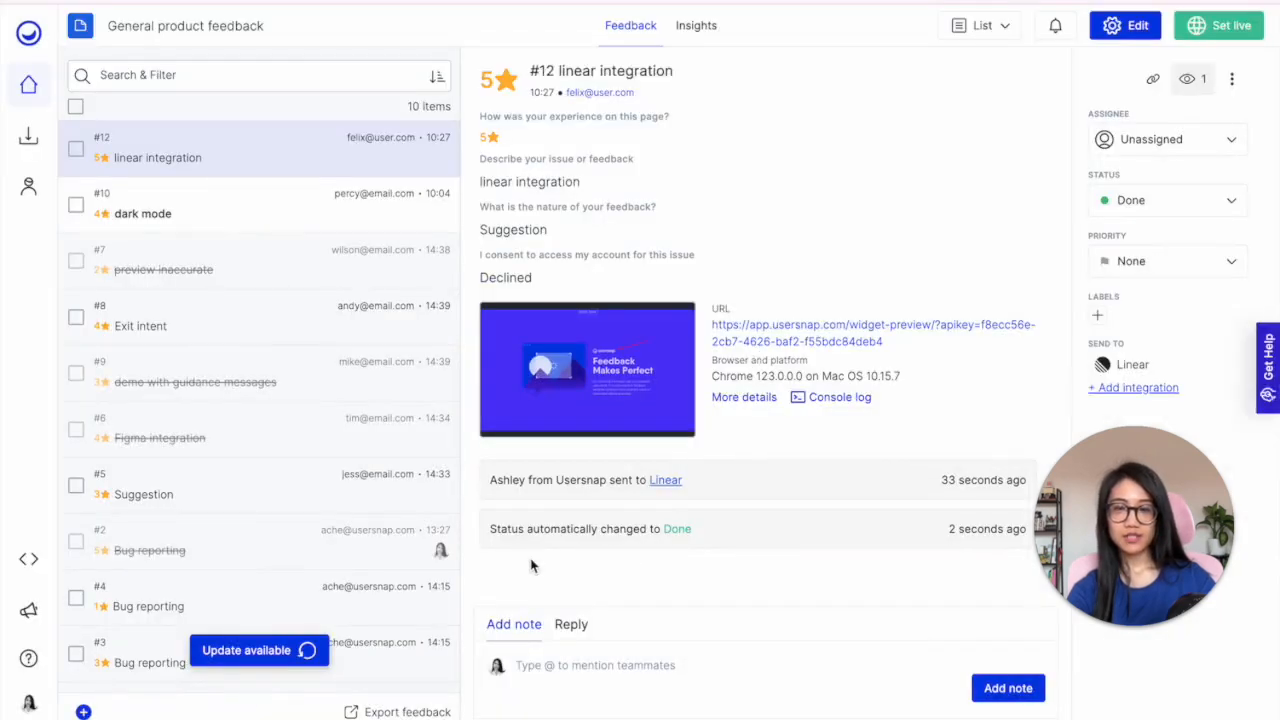